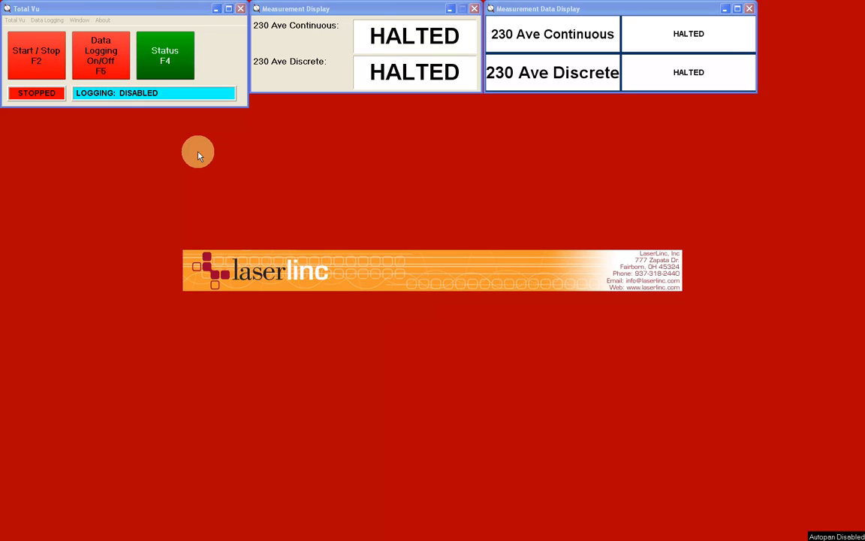
Review the defined measurements in the full configuration and close the configuration windows
click(33, 52)
click(15, 20)
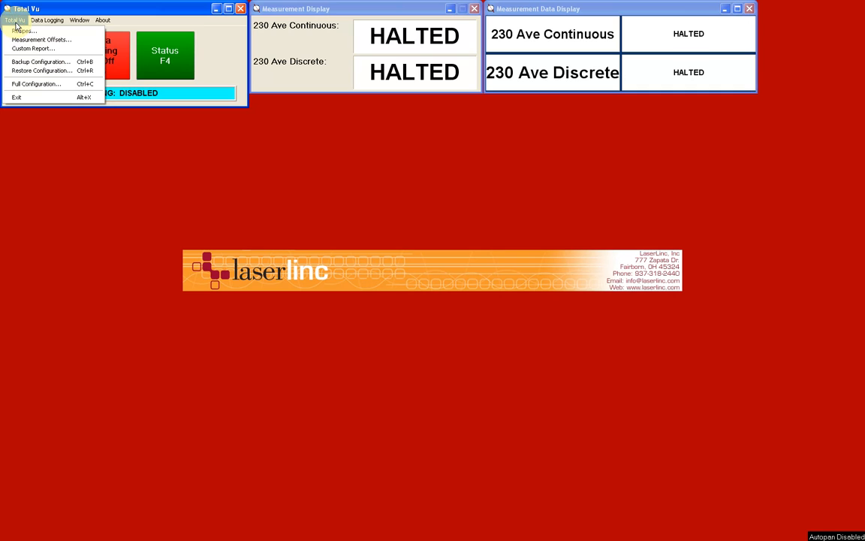
click(43, 84)
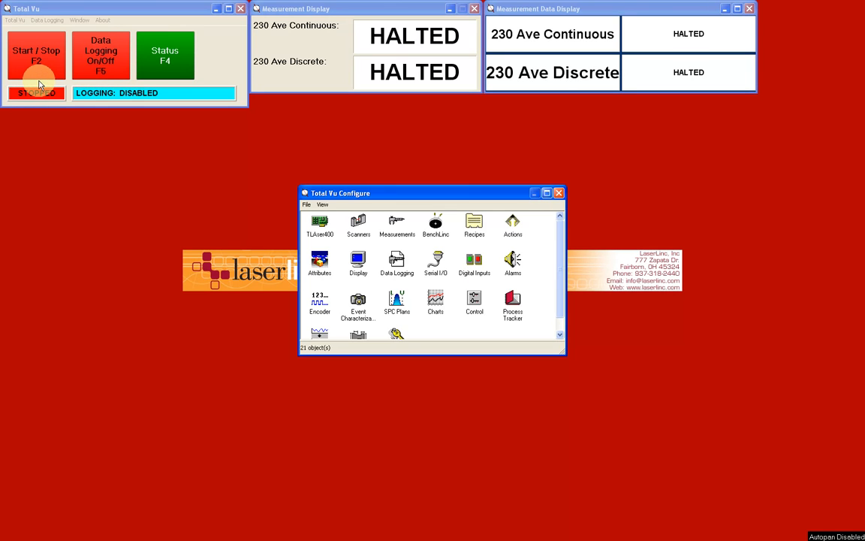
double_click(395, 223)
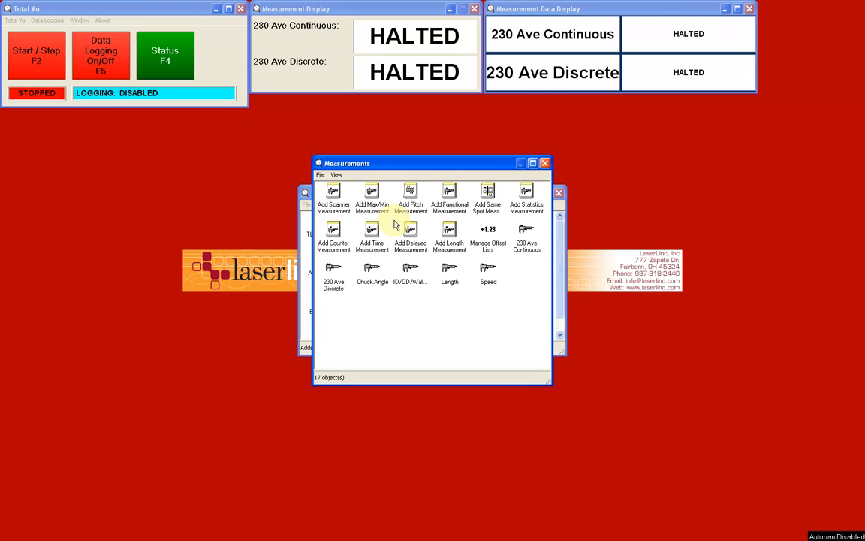
click(527, 238)
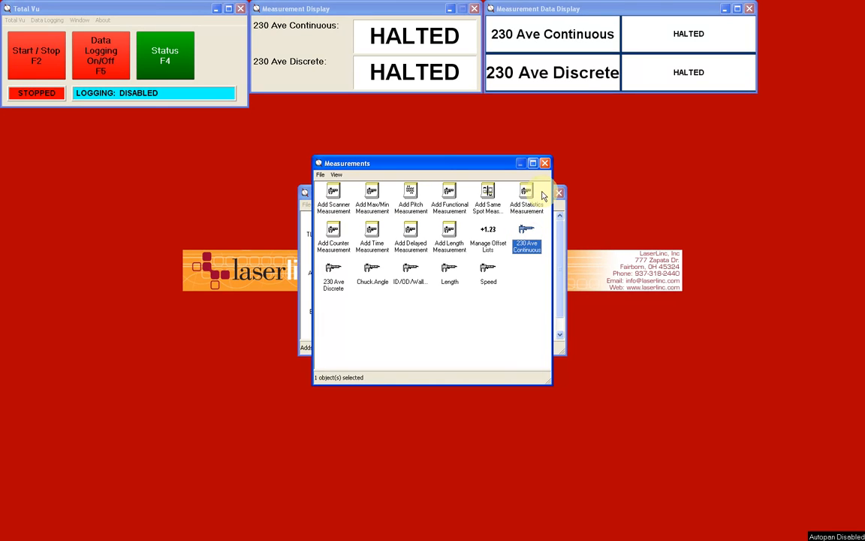
click(544, 164)
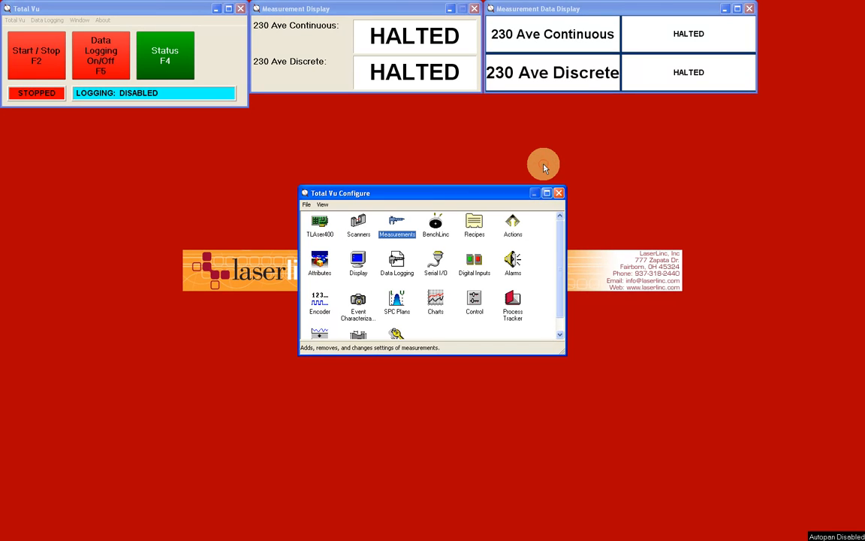
click(560, 193)
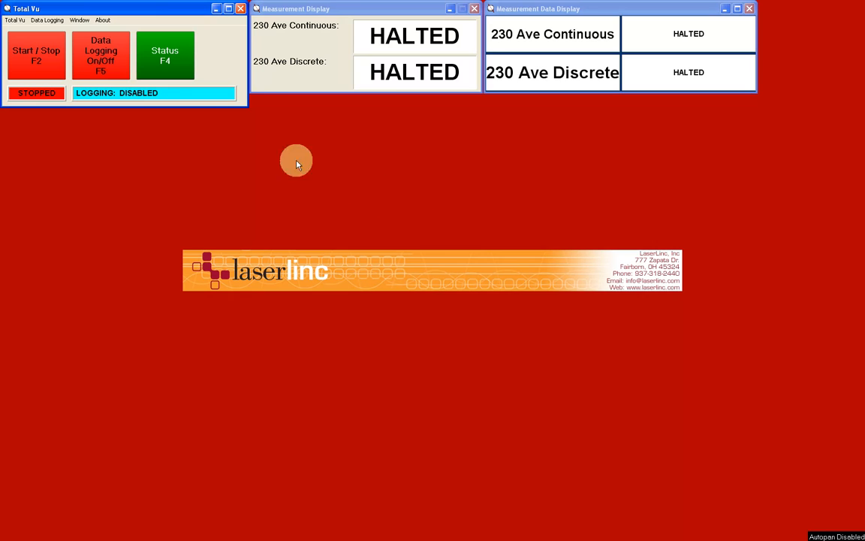
Add a new Trend Chart window and title it "Run Chart"
click(79, 21)
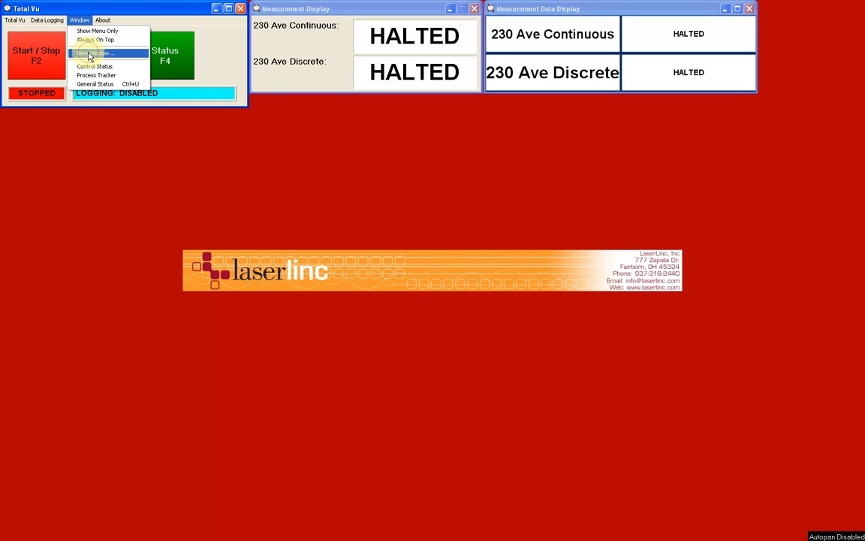
click(88, 54)
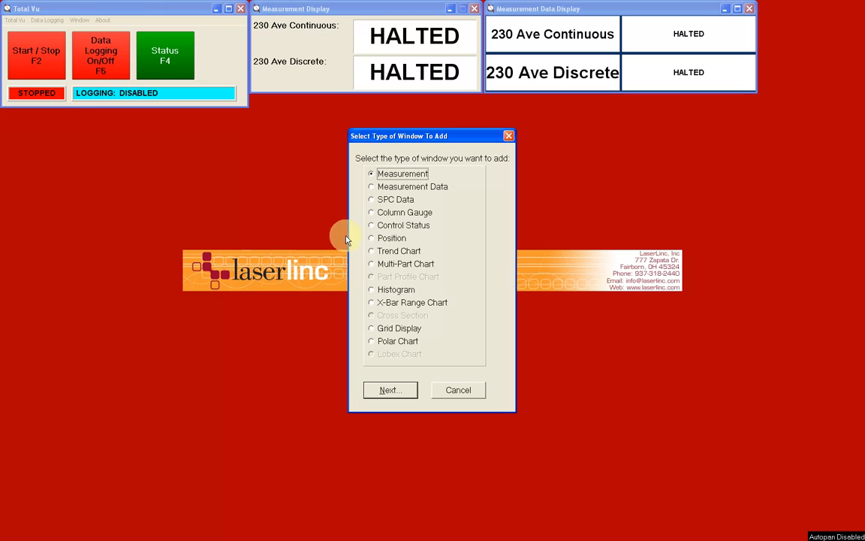
click(371, 252)
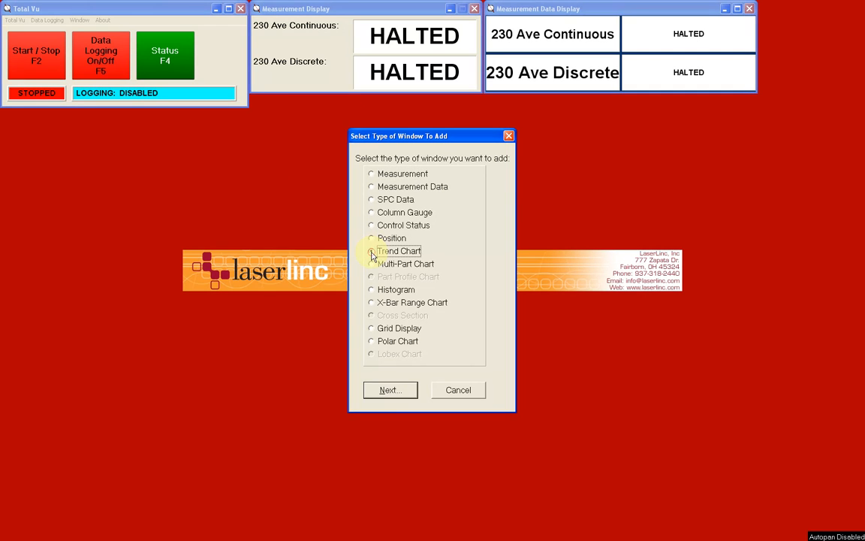
click(391, 390)
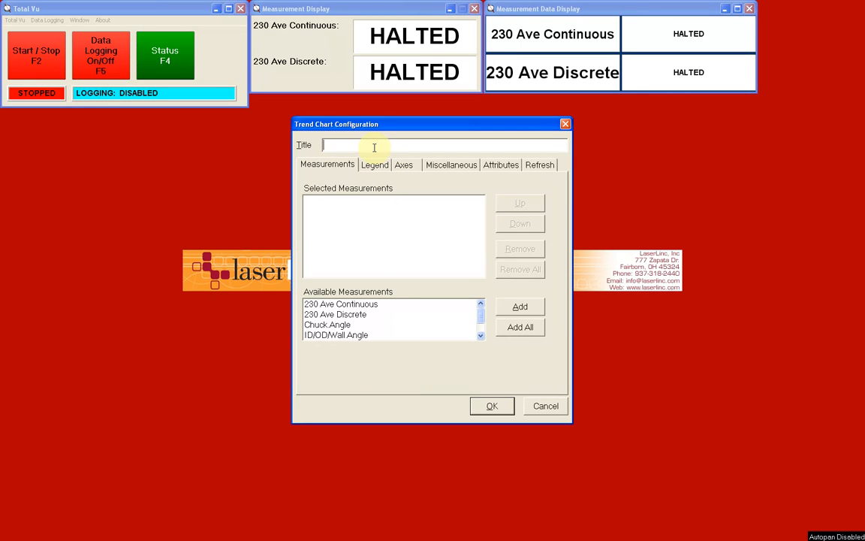
text(Run Chart)
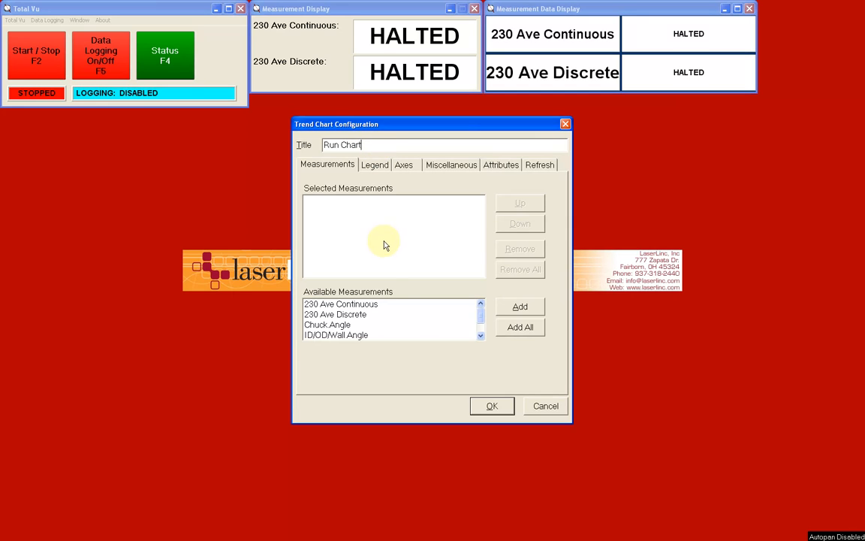
Add 230 Ave Continuous to the trend chart's selected measurements
click(388, 305)
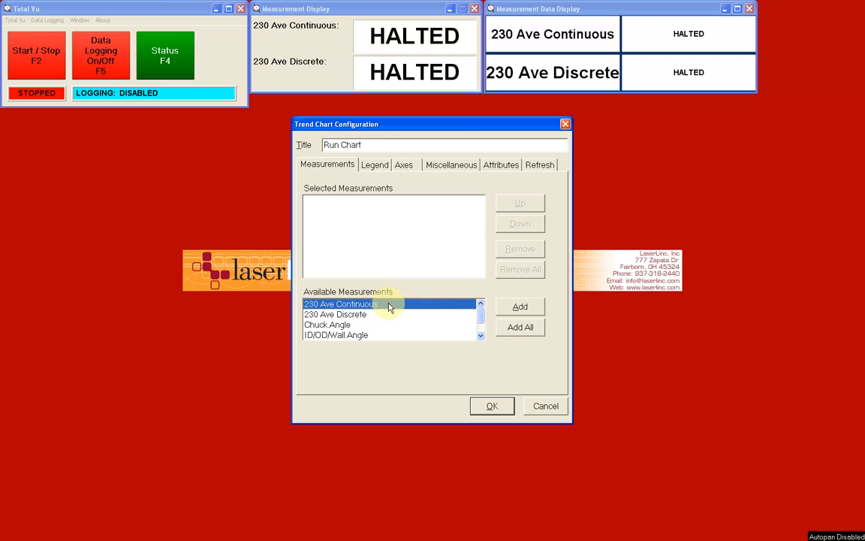
click(520, 308)
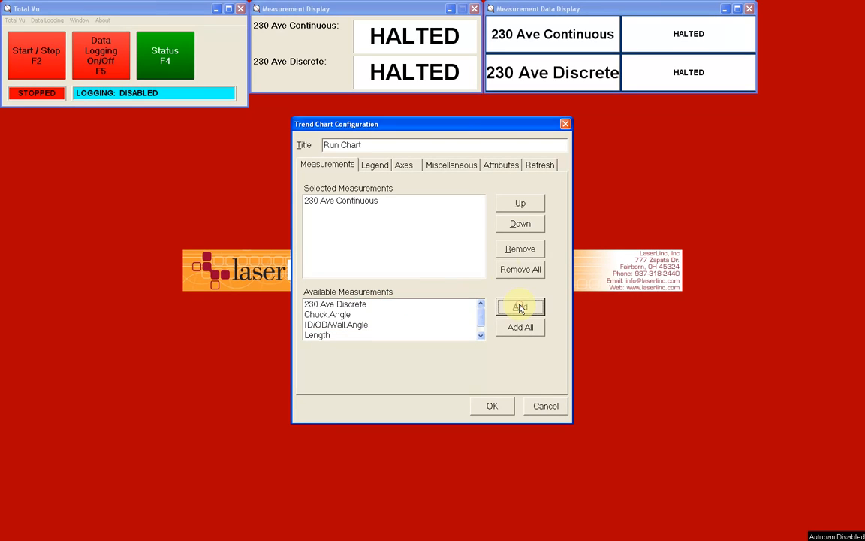
click(450, 204)
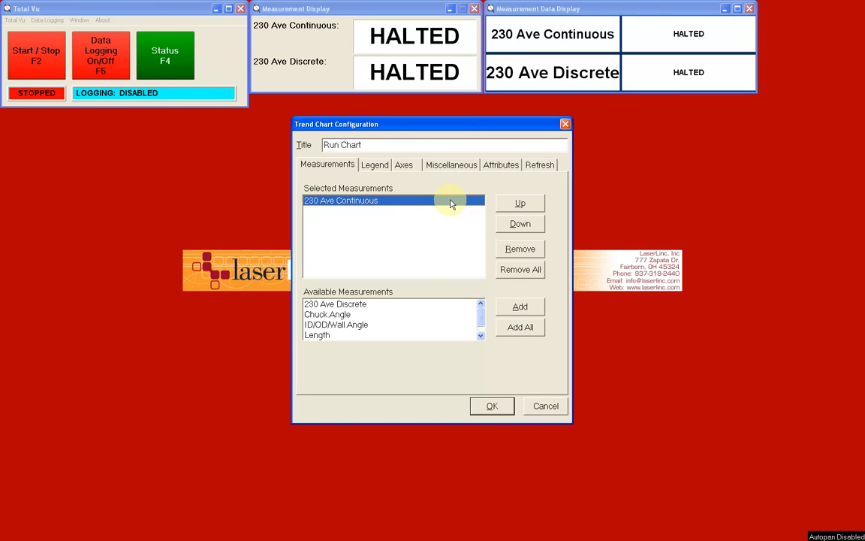
In the legend settings, choose 230 Ave Continuous as the measurement whose specifications are plotted on the chart
click(375, 166)
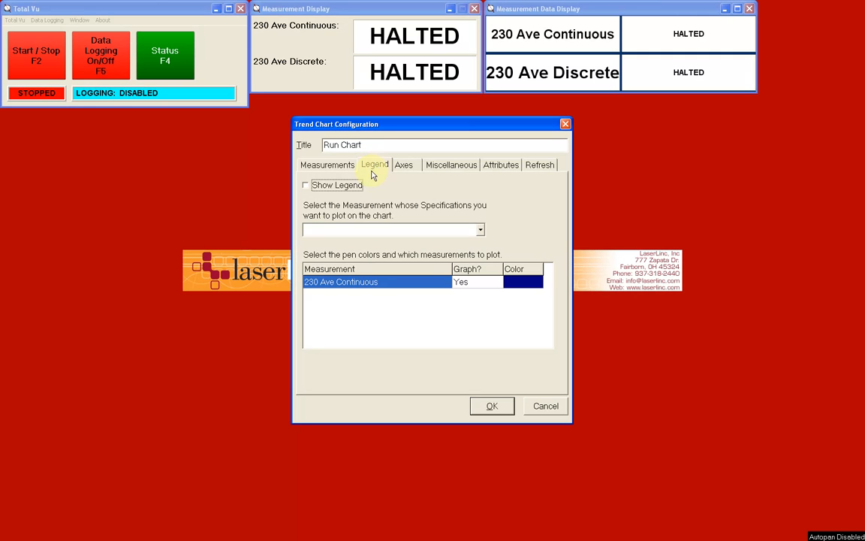
click(306, 185)
click(481, 232)
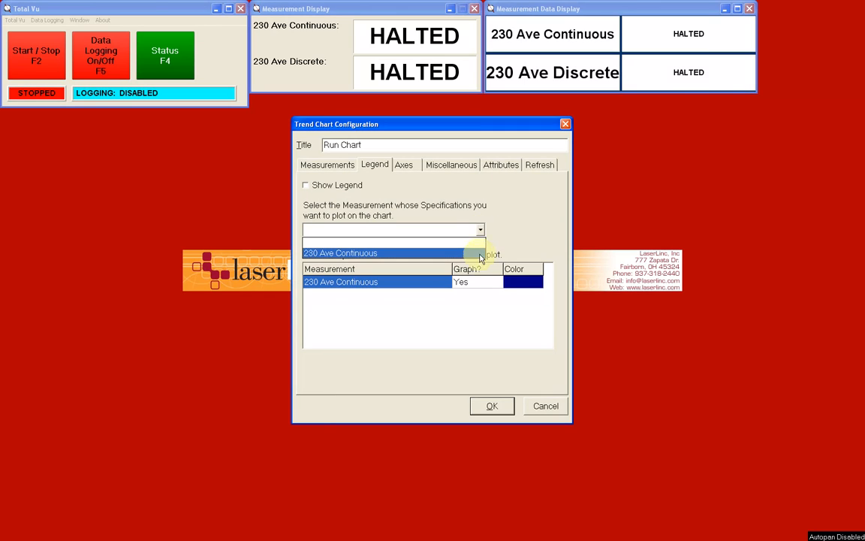
click(479, 253)
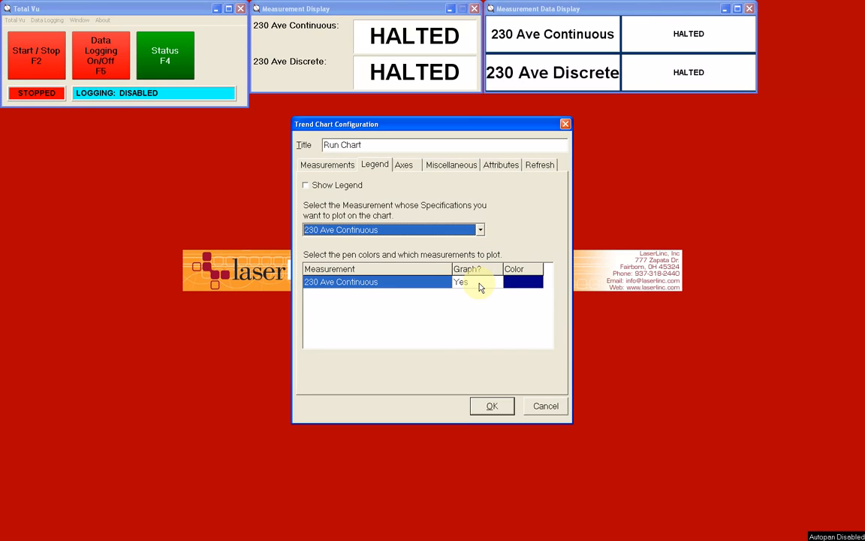
click(479, 281)
click(479, 282)
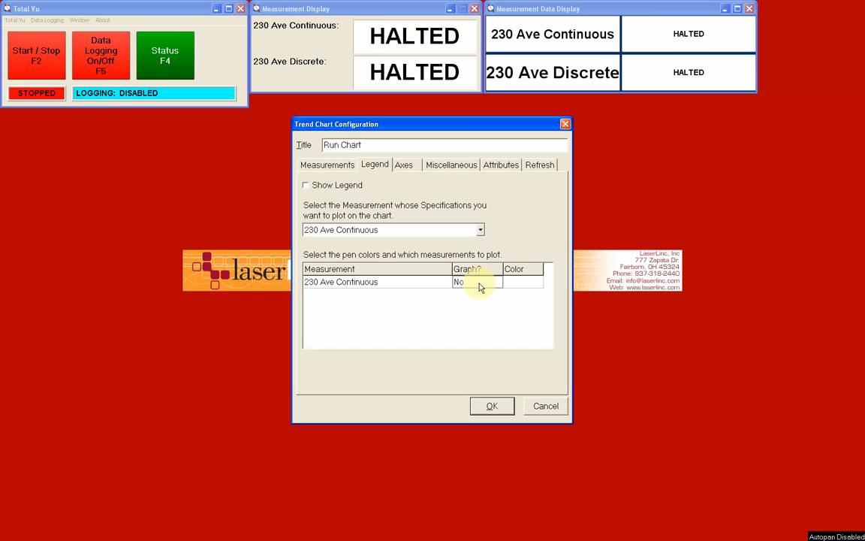
click(479, 284)
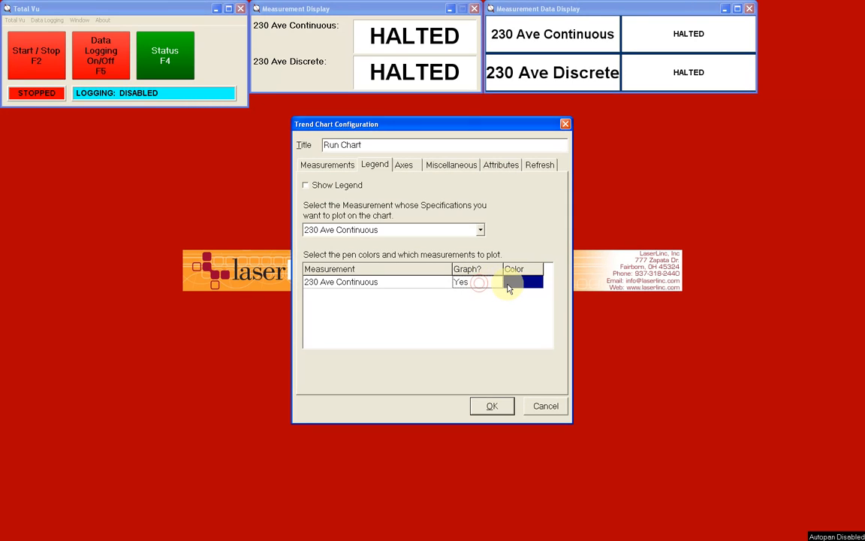
click(521, 284)
click(523, 285)
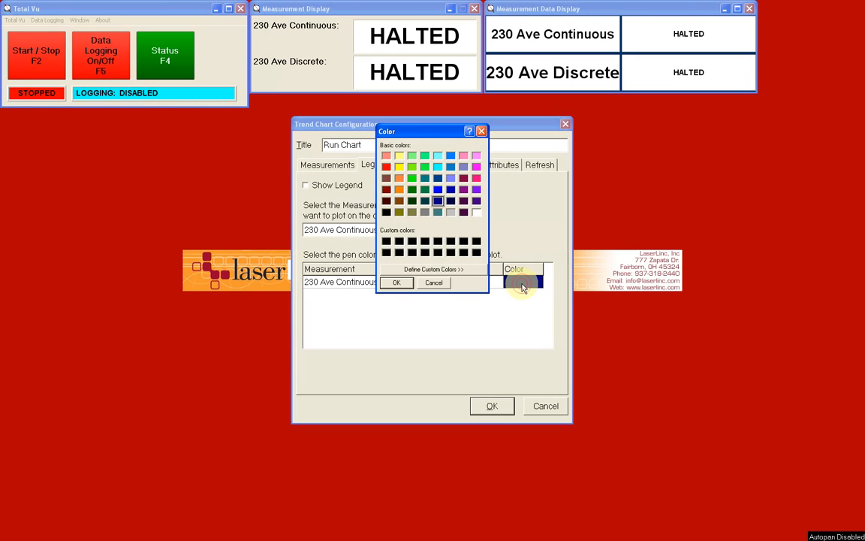
click(434, 284)
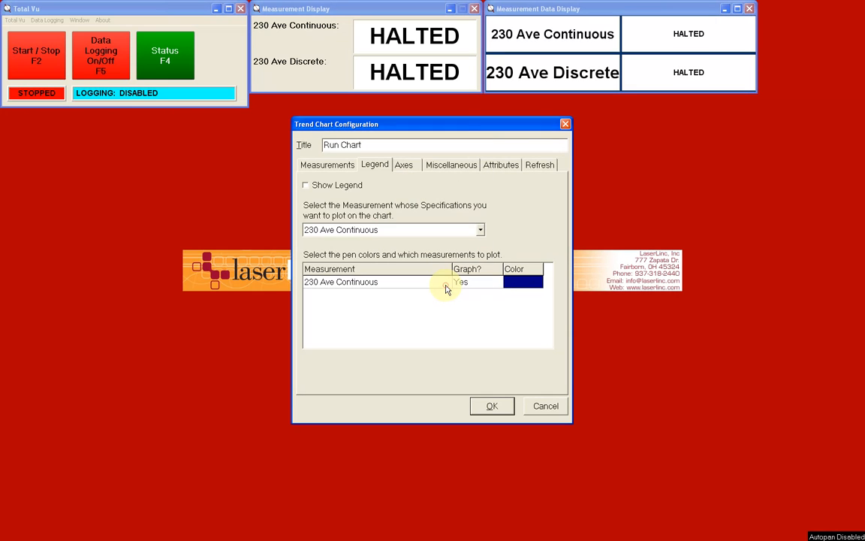
Keep the X-axis unit on Minutes, clear the scale value and enable unlimited X-axis values
click(404, 165)
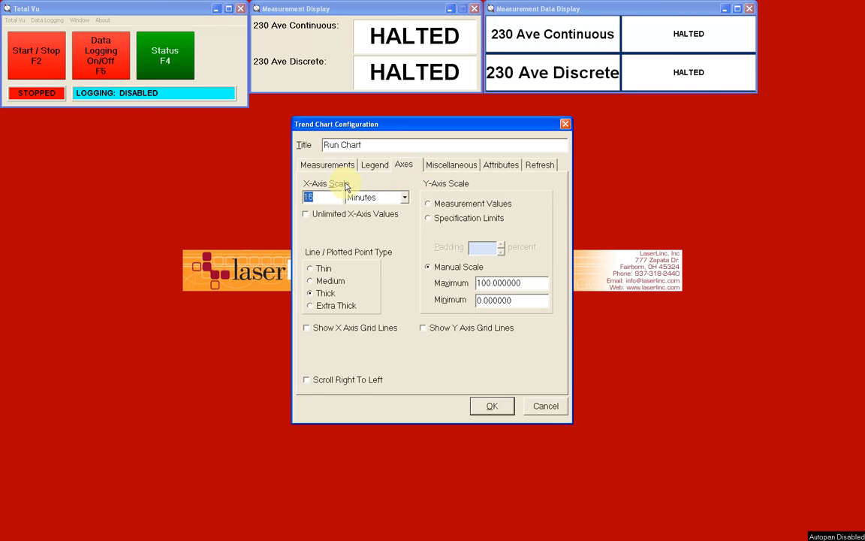
click(404, 198)
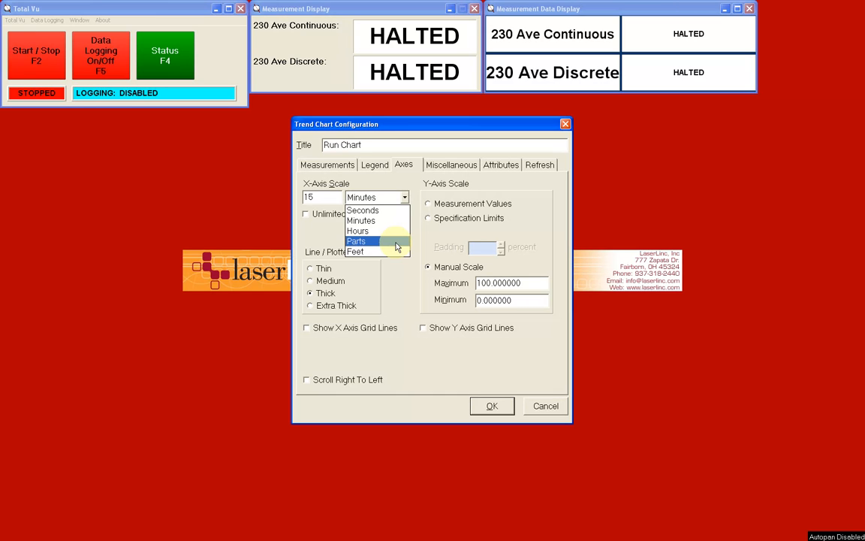
click(393, 222)
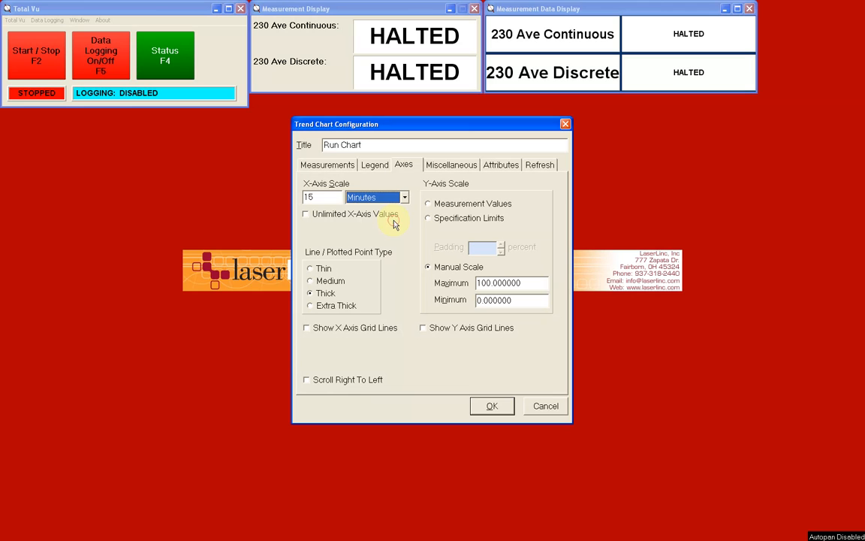
double_click(308, 196)
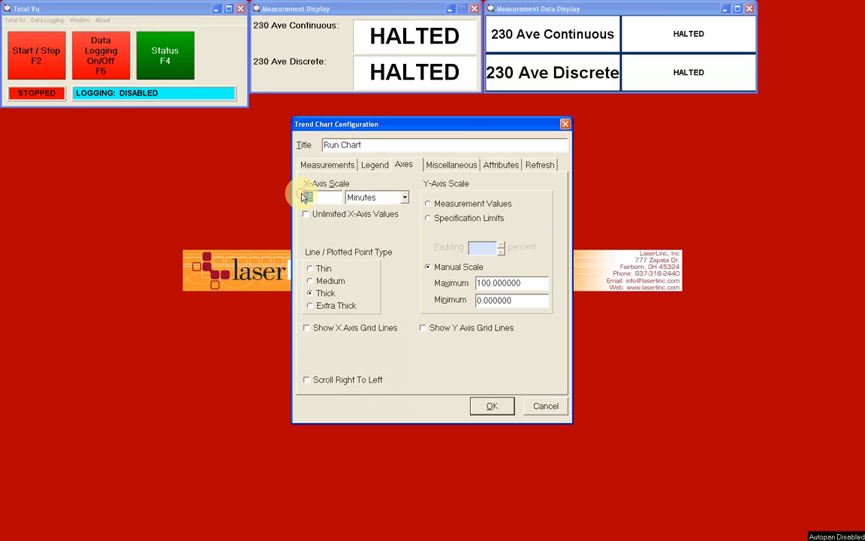
text(10)
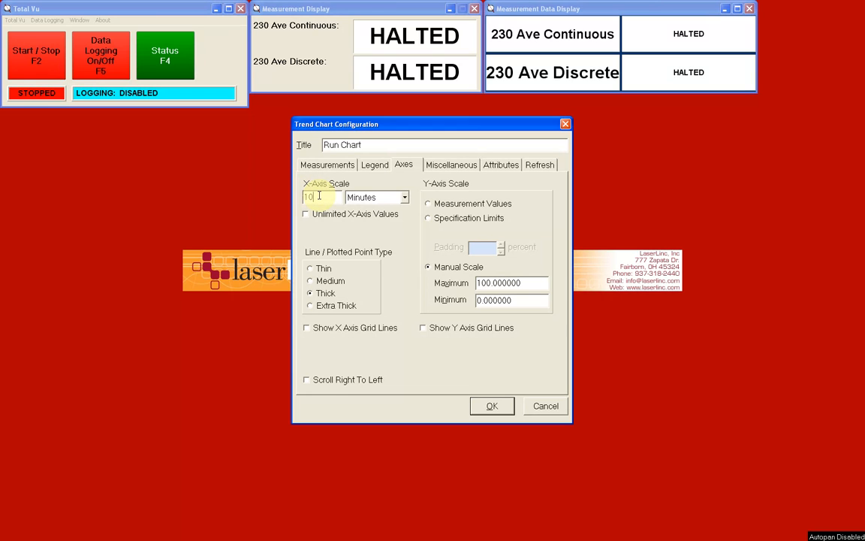
key(BackSpace)
key(BackSpace)
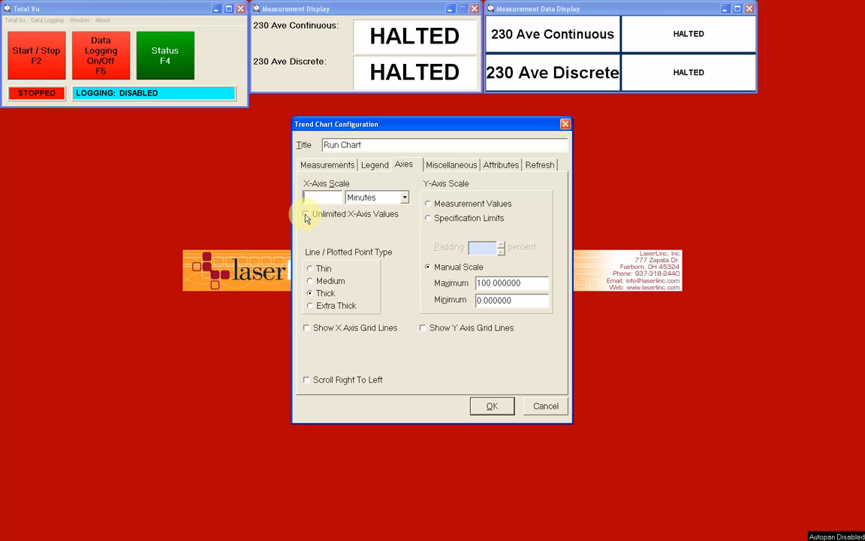
click(305, 216)
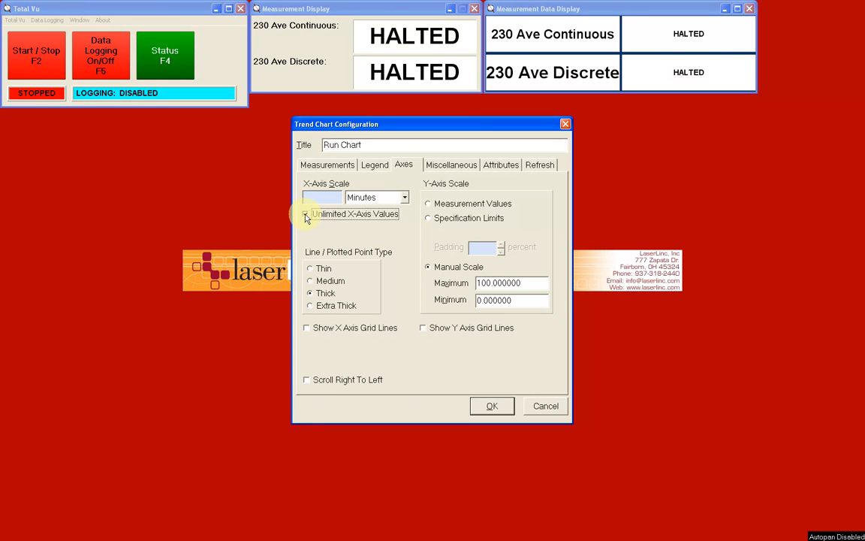
click(305, 215)
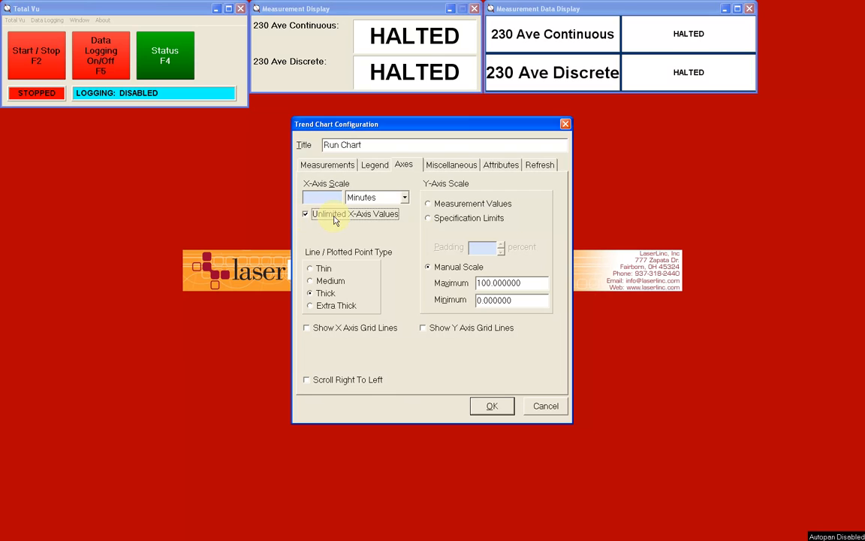
click(427, 203)
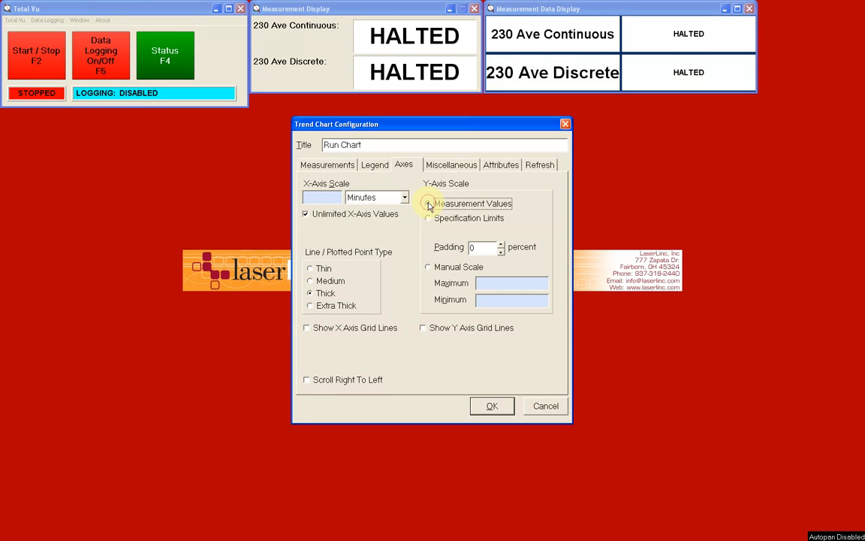
click(428, 219)
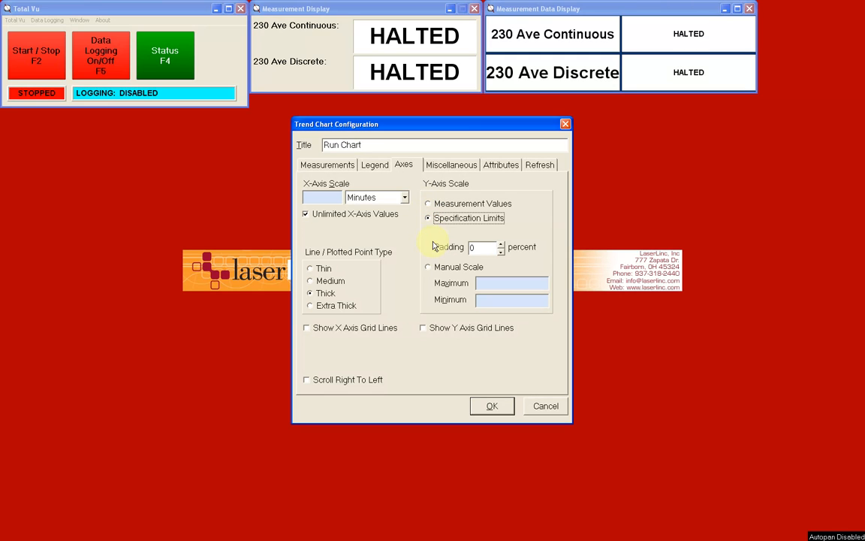
click(428, 269)
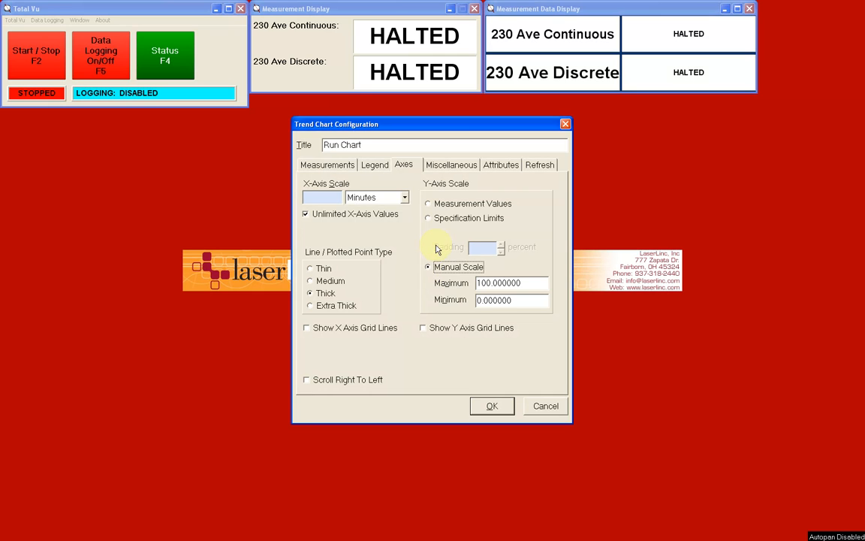
Base the Y-axis scale on Measurement Values with 10 percent padding
click(428, 204)
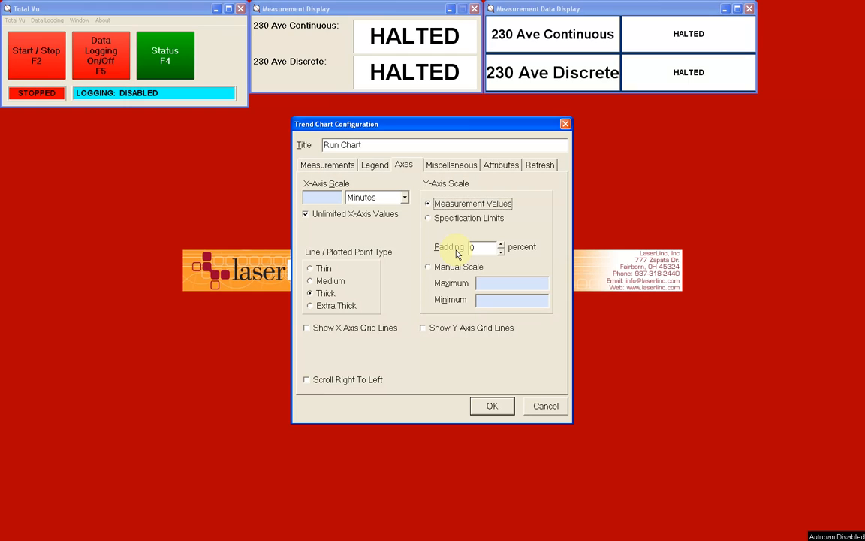
click(500, 247)
click(500, 247)
Set the line/plotted point type to Medium and show the X-axis grid lines
click(310, 283)
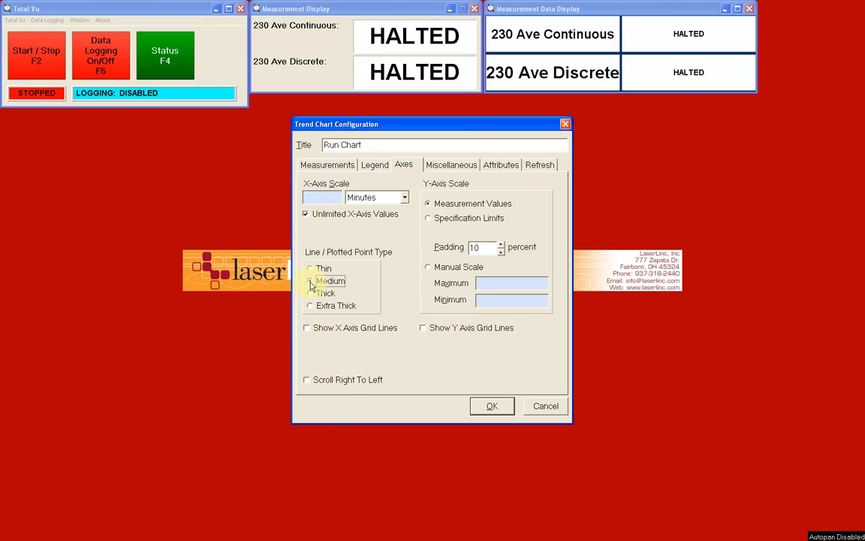
click(307, 331)
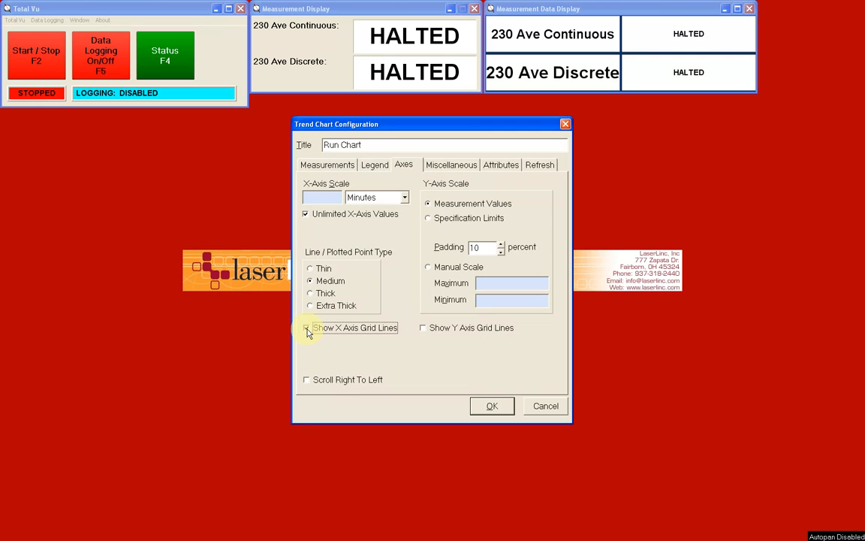
Show the Y-axis grid lines and toggle the Scroll Right To Left option for the chart
click(423, 329)
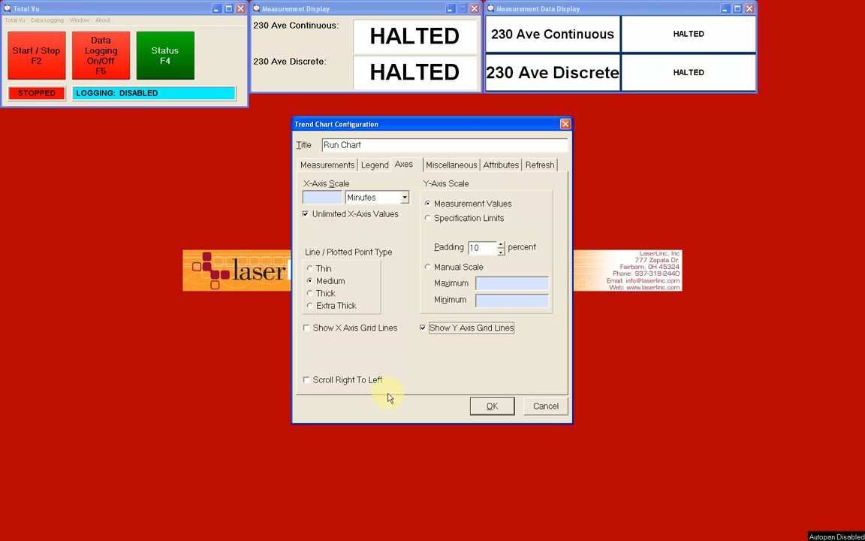
click(307, 381)
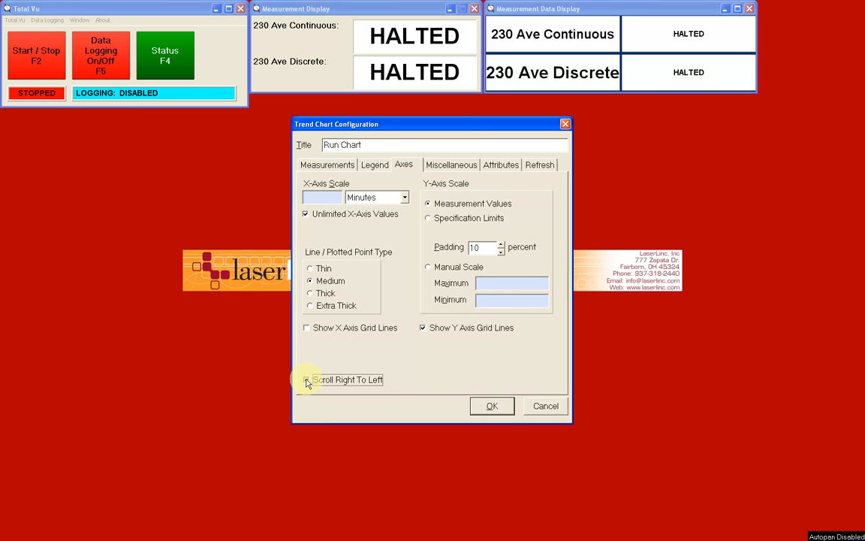
In the miscellaneous chart settings, keep Connect the dots enabled and turn on Show Title
click(460, 169)
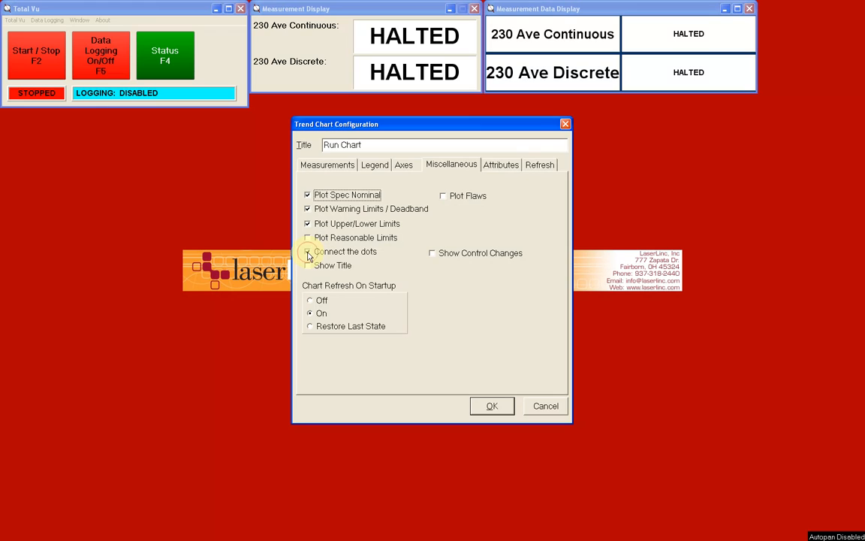
click(307, 253)
click(307, 253)
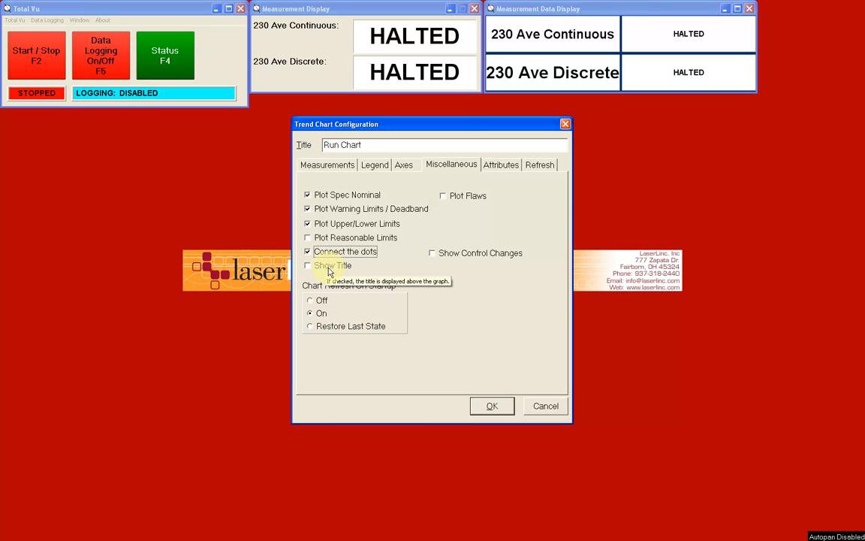
click(308, 267)
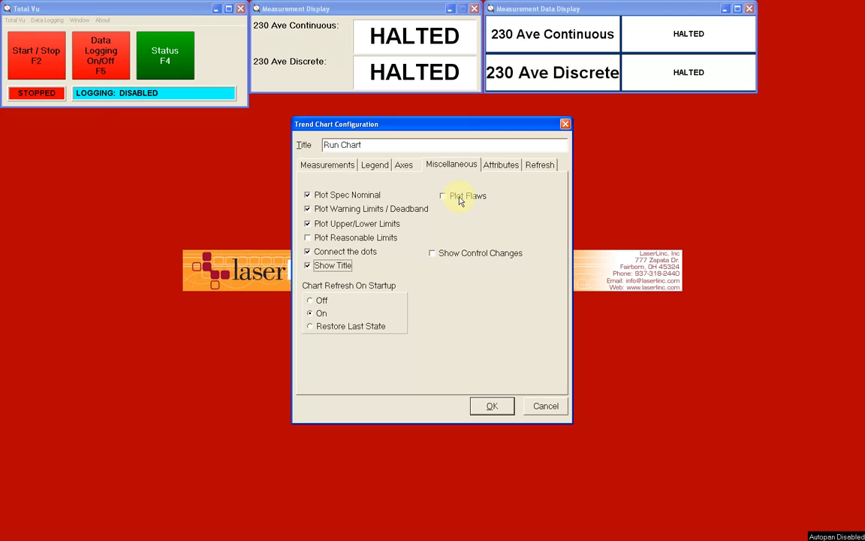
Try the Plot Flaws and Show Control Changes options, switching each one on and back off
click(459, 199)
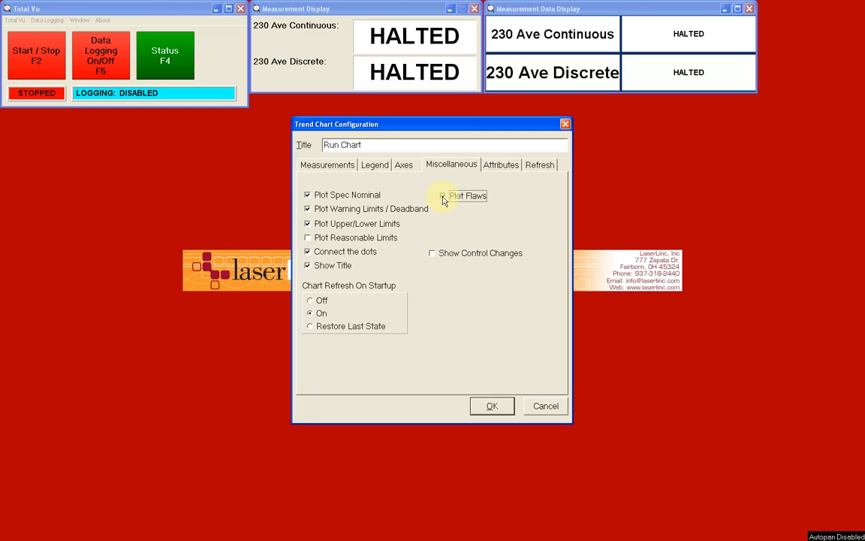
click(443, 196)
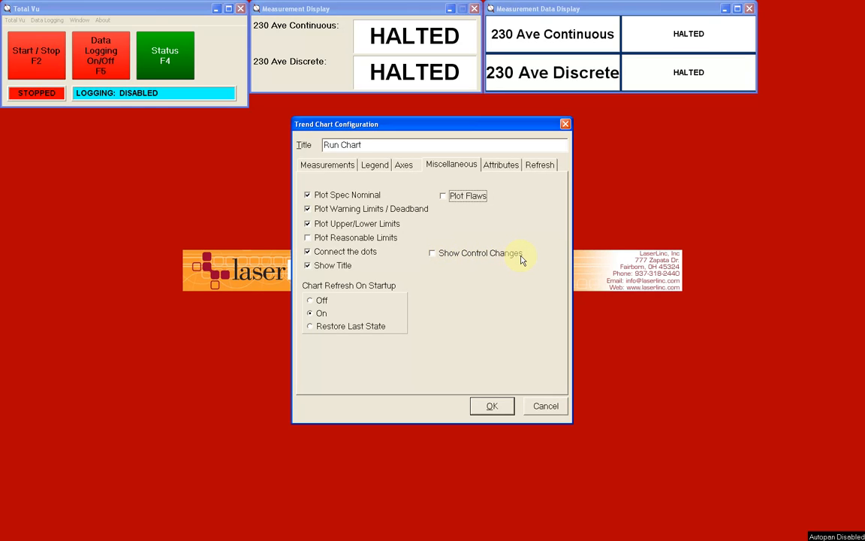
click(432, 255)
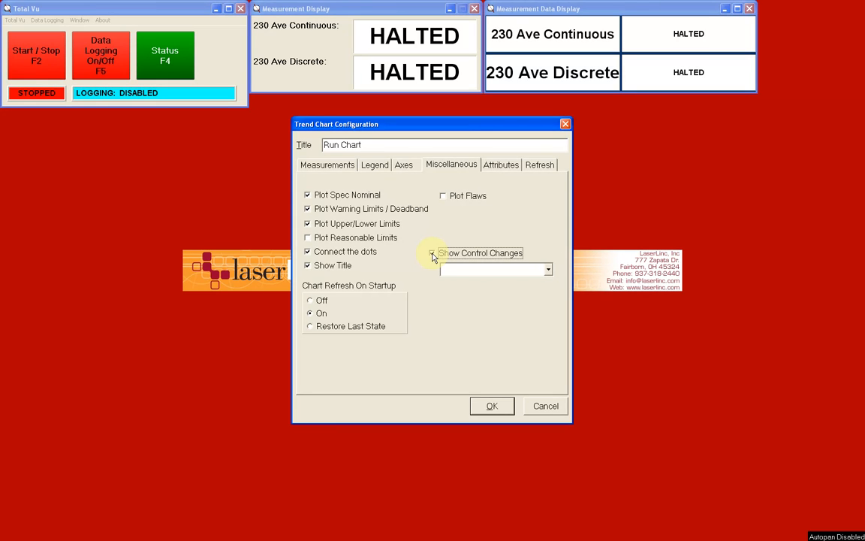
click(433, 254)
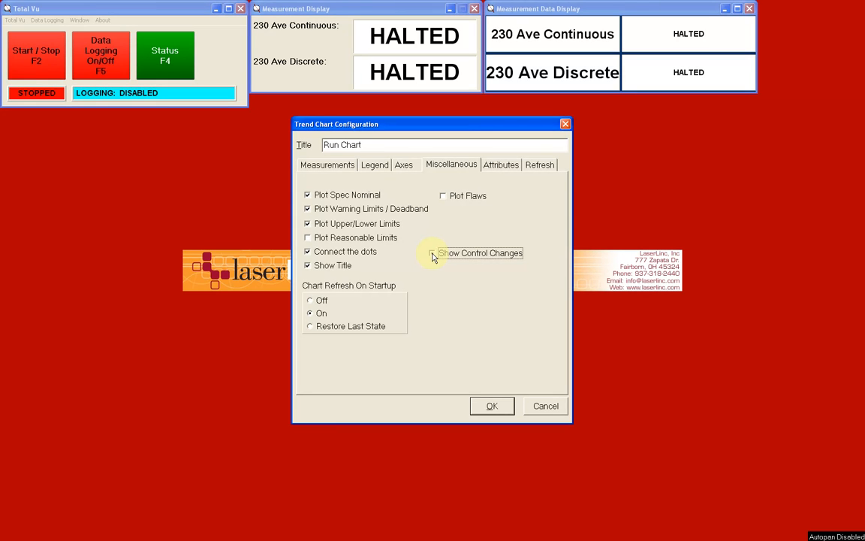
Try the Off and Restore Last State choices for Chart Refresh On Startup and set it back to On
click(311, 302)
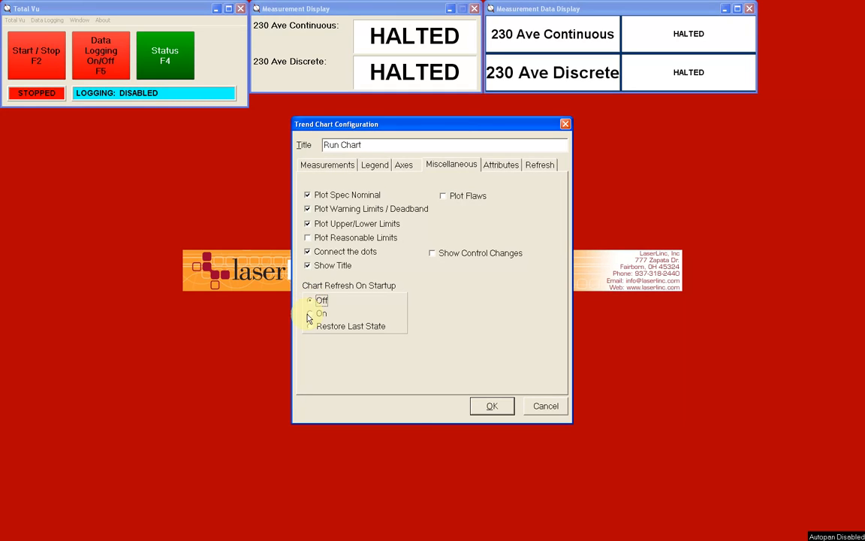
click(312, 316)
click(311, 329)
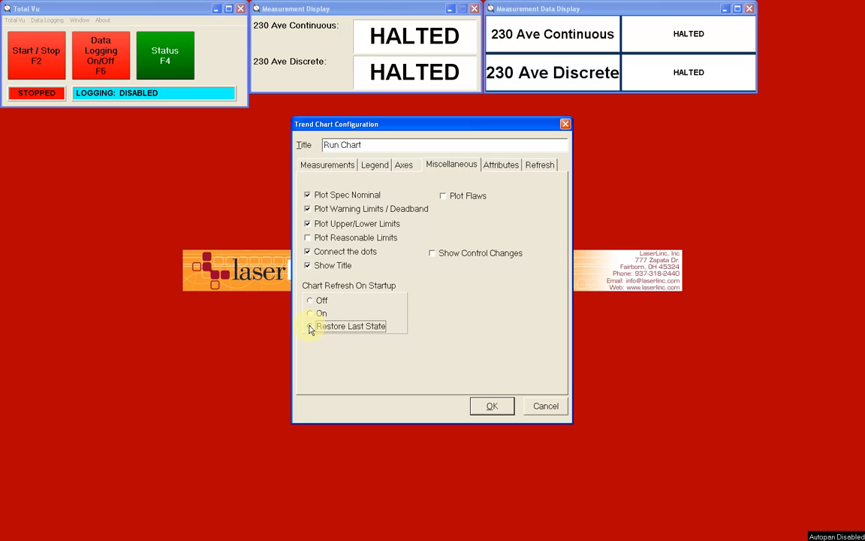
click(310, 313)
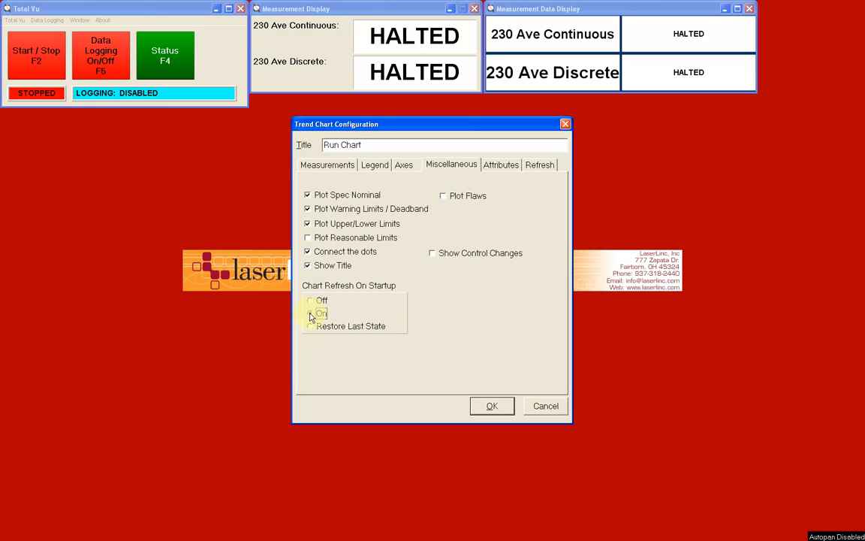
Add Sample Attribute to the selected attributes displayed in the chart heading
click(497, 168)
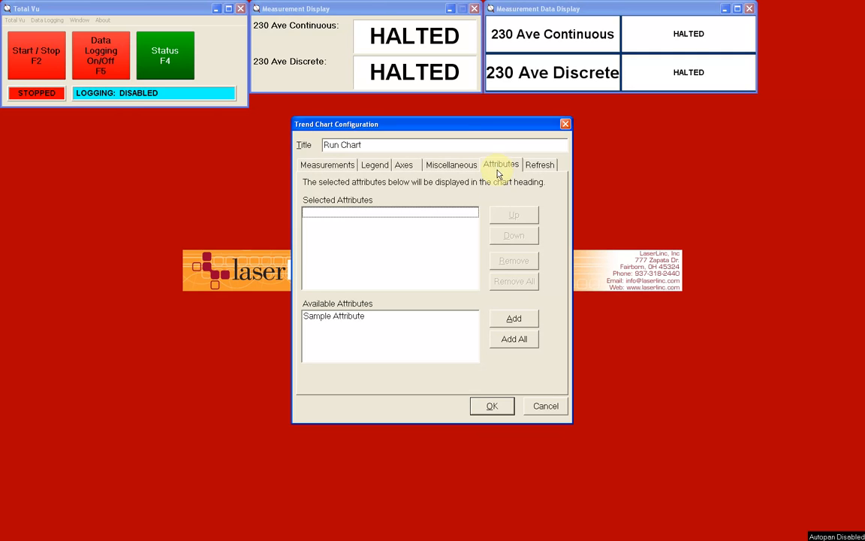
click(448, 317)
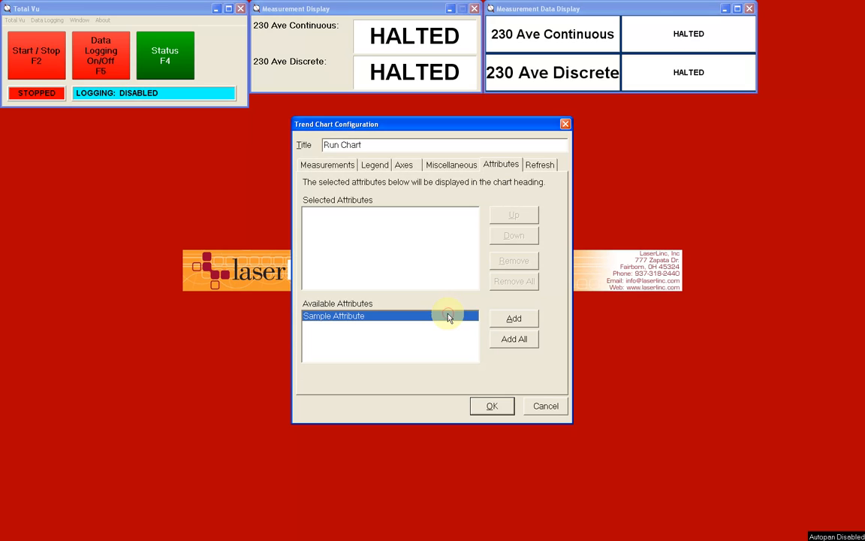
click(509, 321)
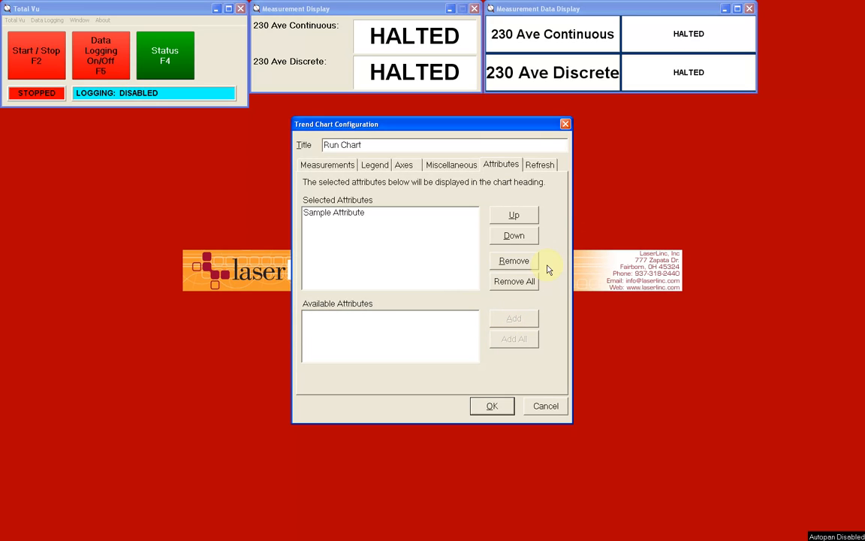
Set the chart refresh rate to 0.1 seconds and accept the trend chart configuration
click(540, 167)
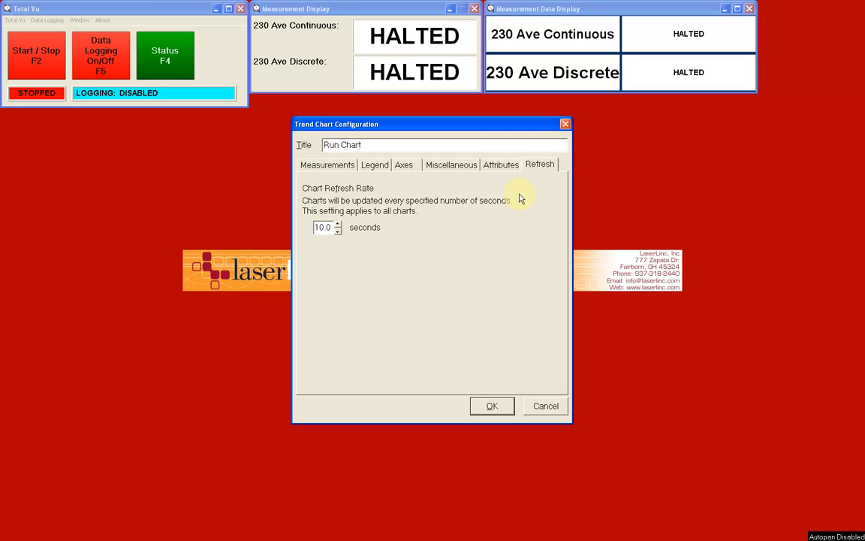
drag(315, 226, 332, 227)
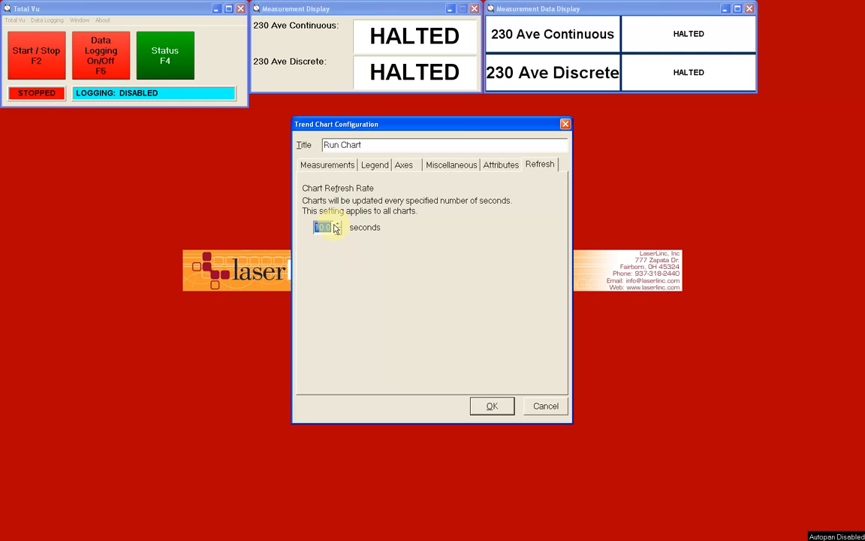
text(0.1)
click(493, 406)
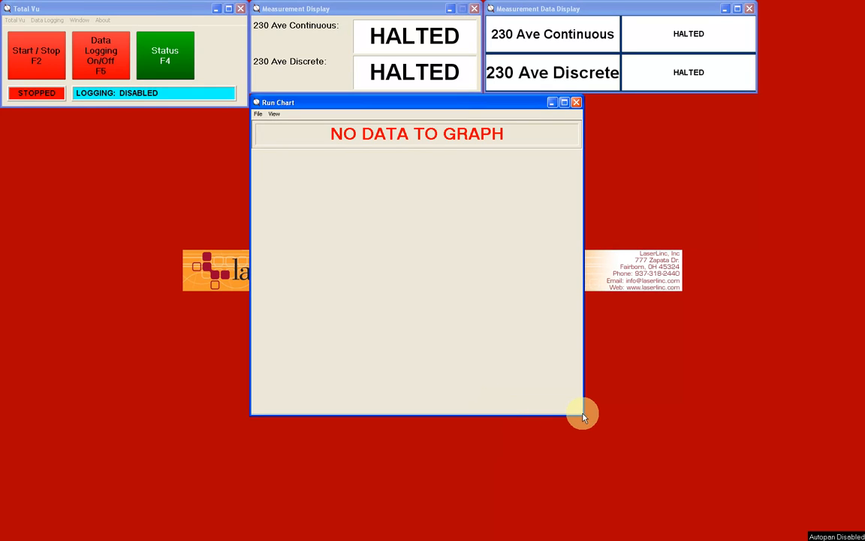
Enlarge the Run Chart window to fill the free desktop area down to the lower-right corner and start the measurements
drag(583, 416, 860, 536)
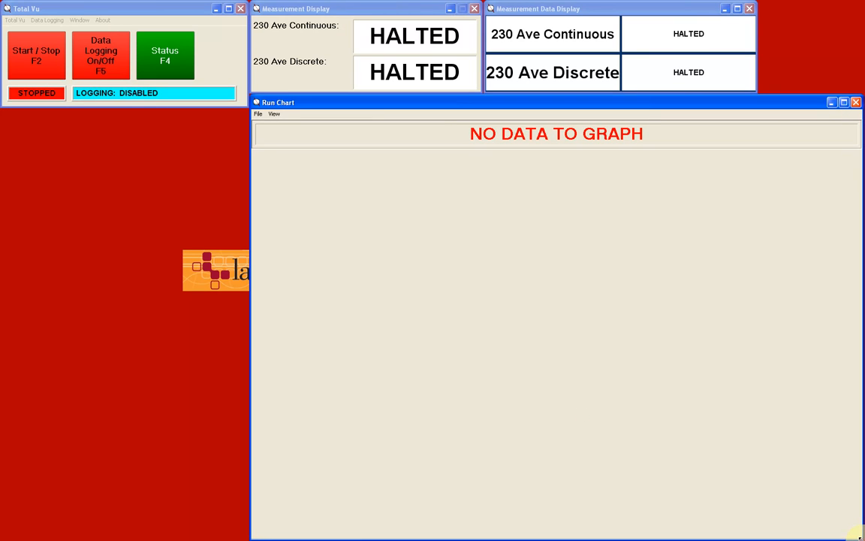
click(14, 52)
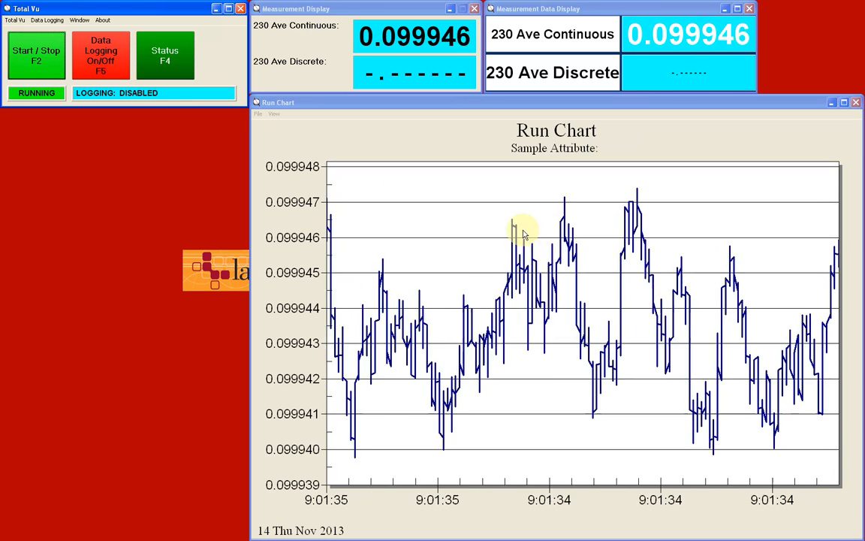
Reopen the running chart's configuration, review its legend, miscellaneous, attribute and refresh settings, and close it
double_click(518, 226)
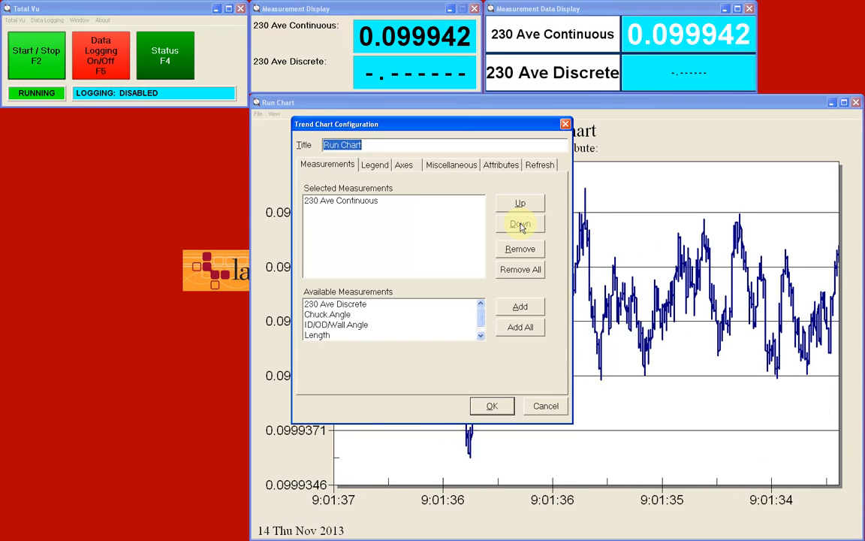
click(379, 165)
click(446, 166)
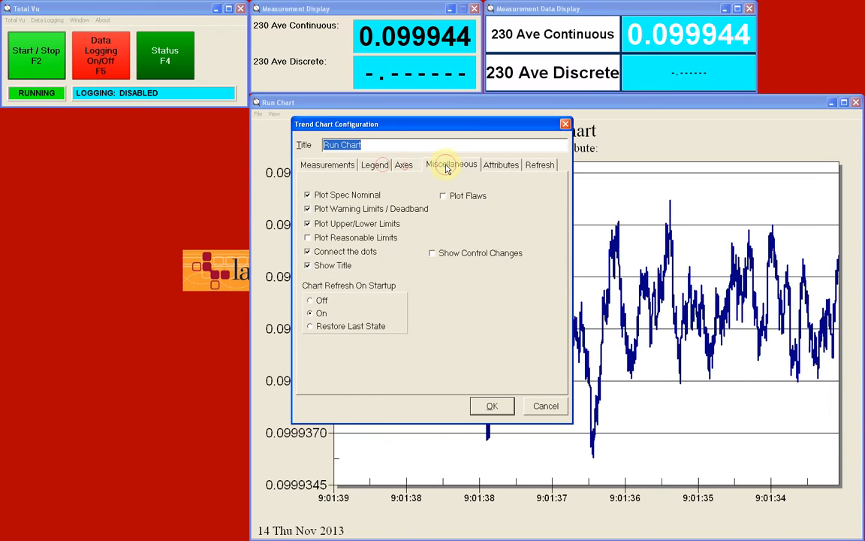
click(501, 164)
click(539, 165)
click(489, 405)
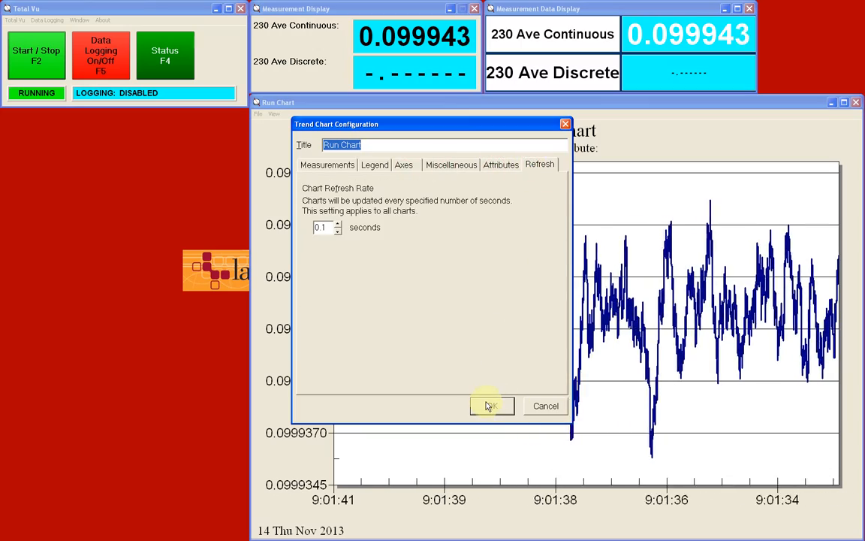